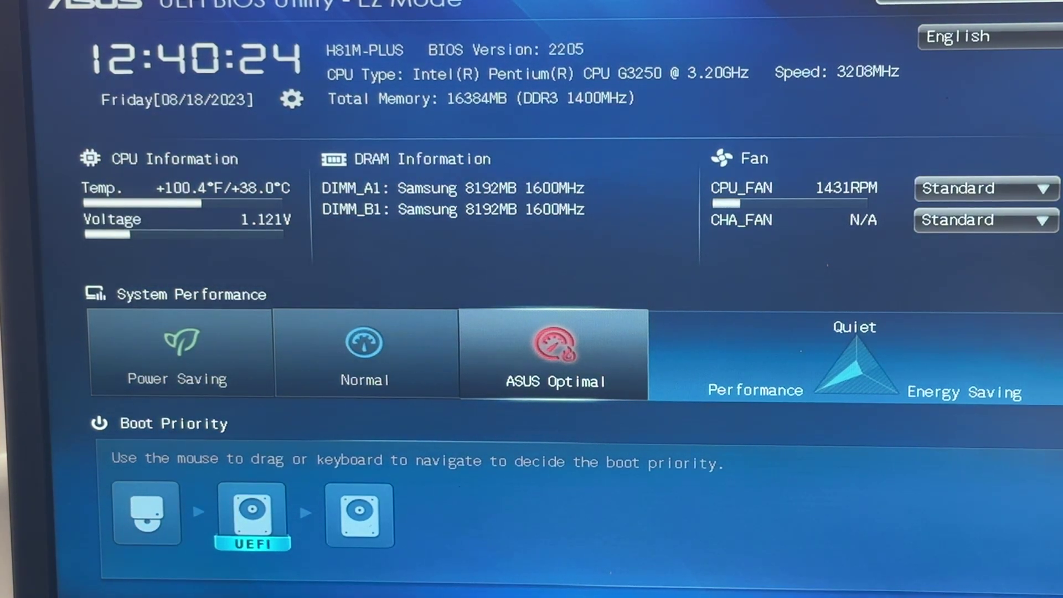
Step: Boot from the P2: TSSTcorp CDDVDW SH-224FB drive via the F8 boot menu
{"action": "key", "text": "F8"}
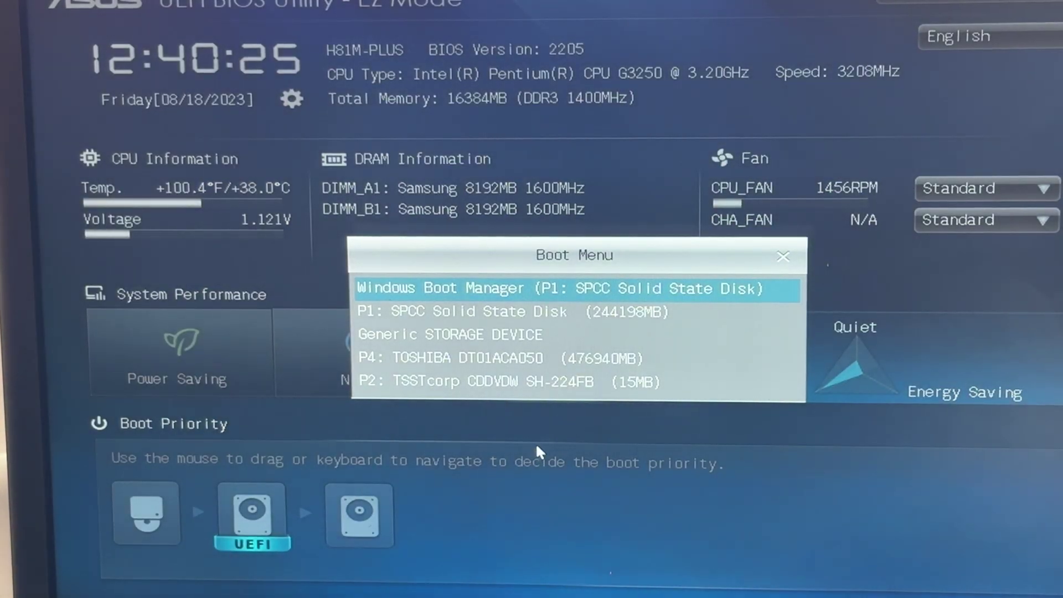
{"action": "left_click", "coordinate": [539, 383]}
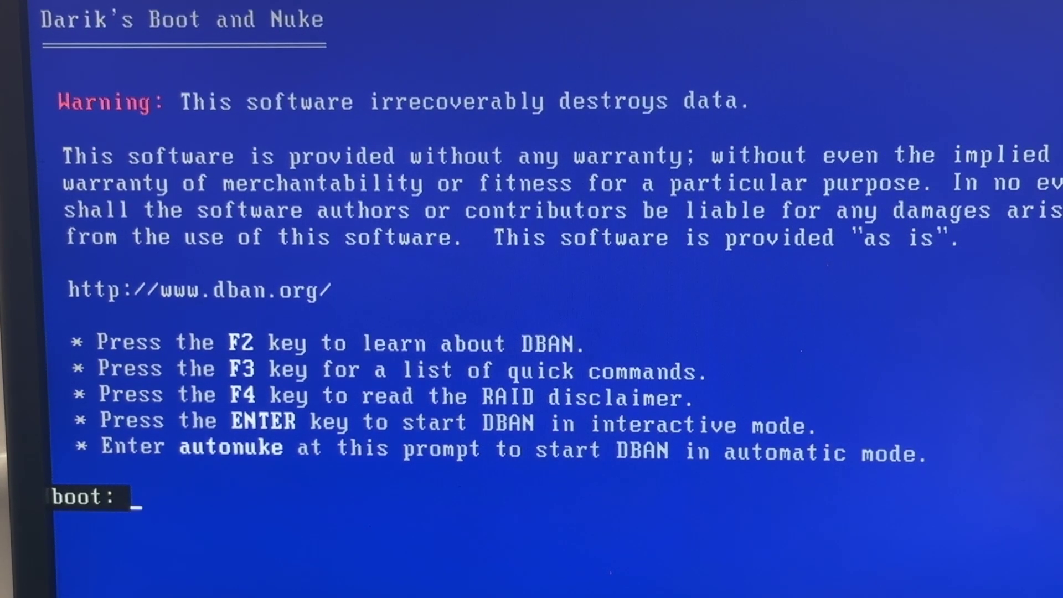
Step: Launch DBAN in interactive mode from the boot: prompt
{"action": "key", "text": "Return"}
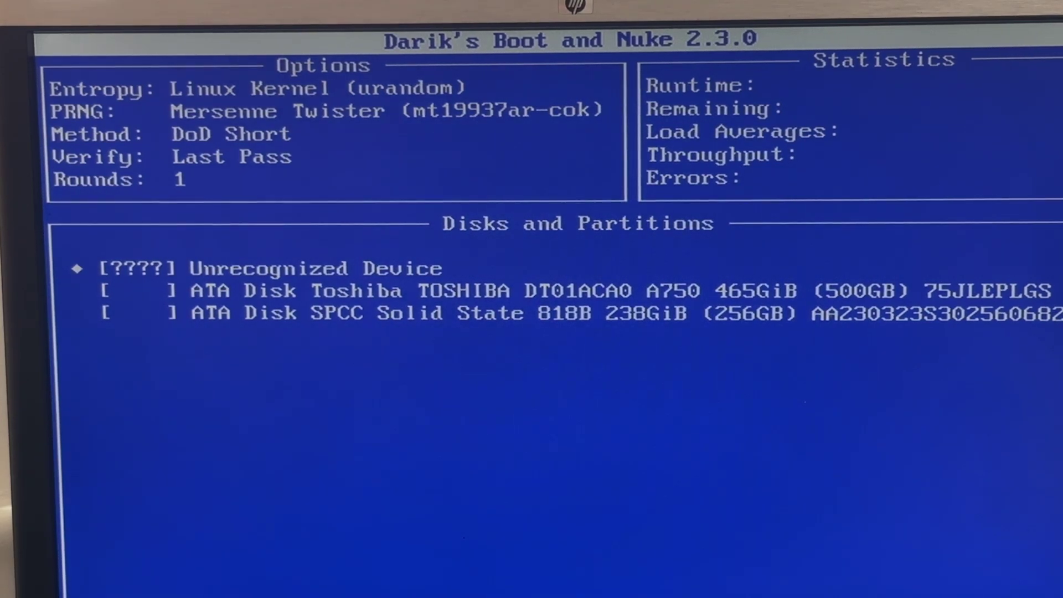
Step: Flag the 500GB Toshiba disk for wiping and bring up the wipe methods
{"action": "key", "text": "Down"}
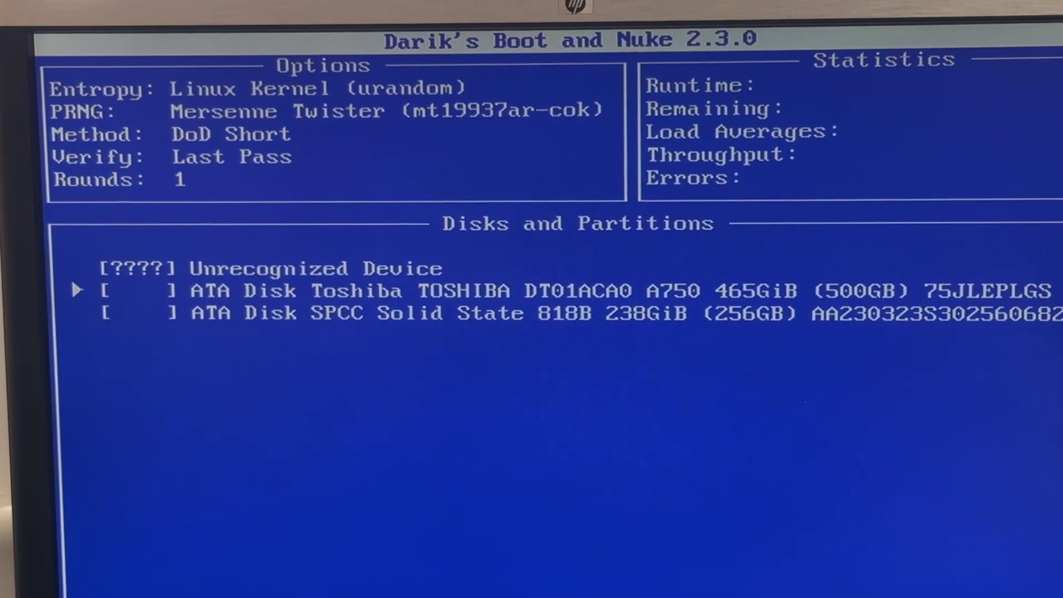
{"action": "key", "text": "space"}
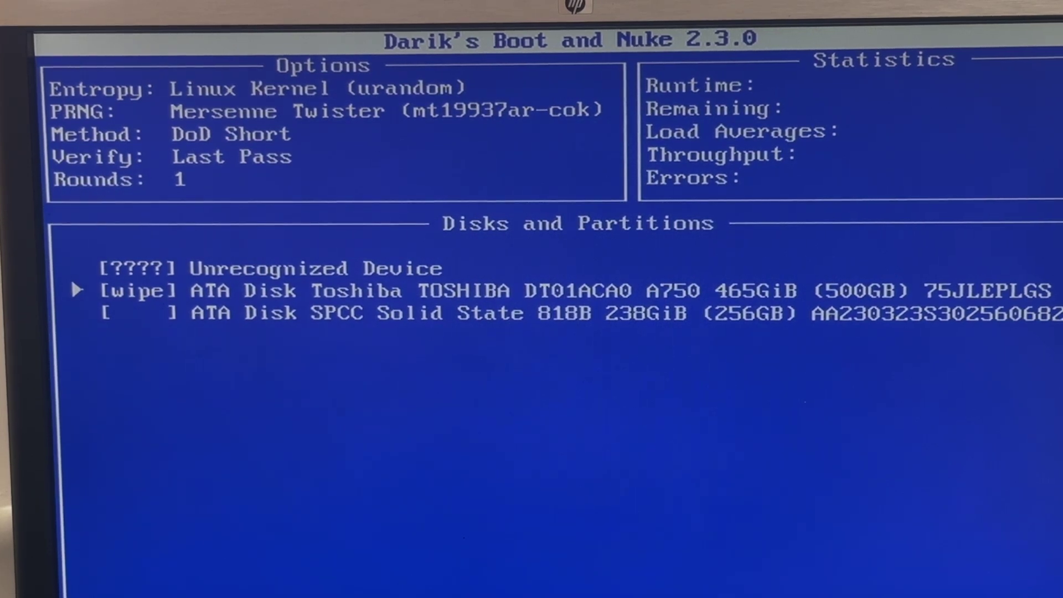
{"action": "key", "text": "m"}
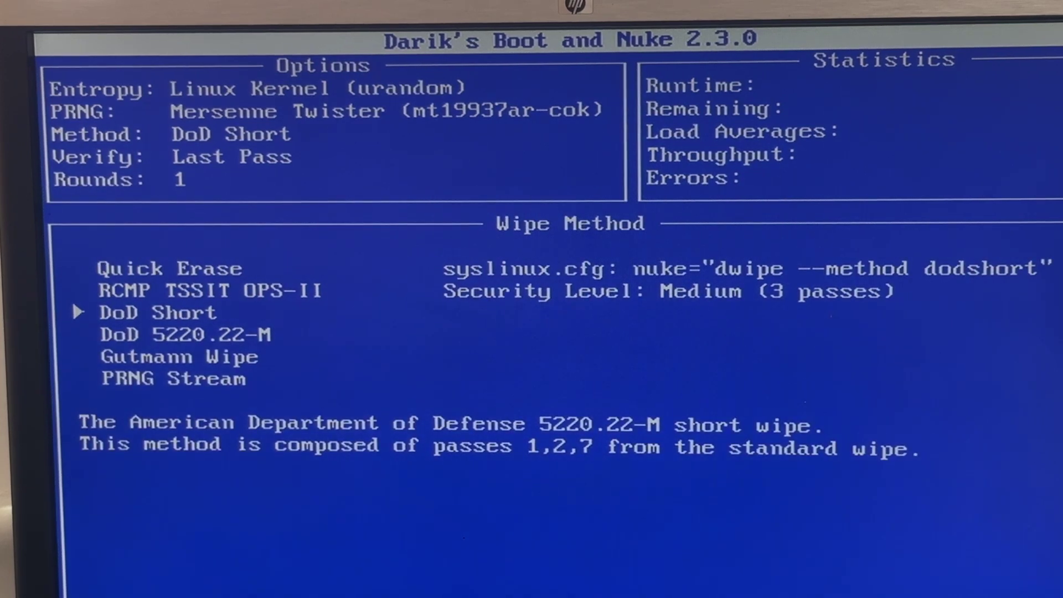
Step: Review the RCMP TSSIT OPS-II, DoD Short, DoD 5220.22-M and Gutmann method descriptions
{"action": "key", "text": "Up"}
{"action": "key", "text": "Up"}
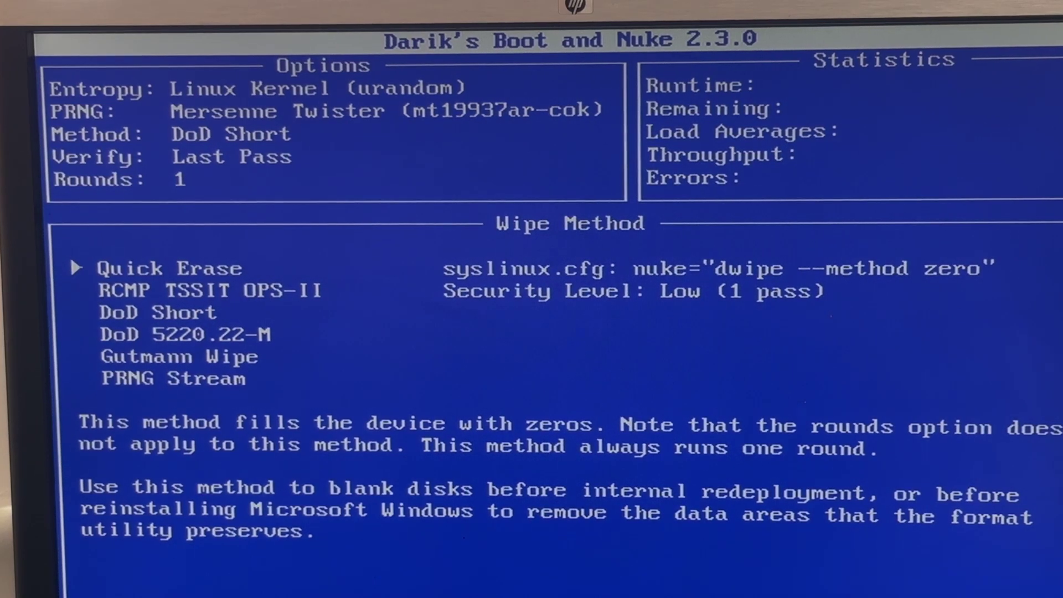
{"action": "key", "text": "Down"}
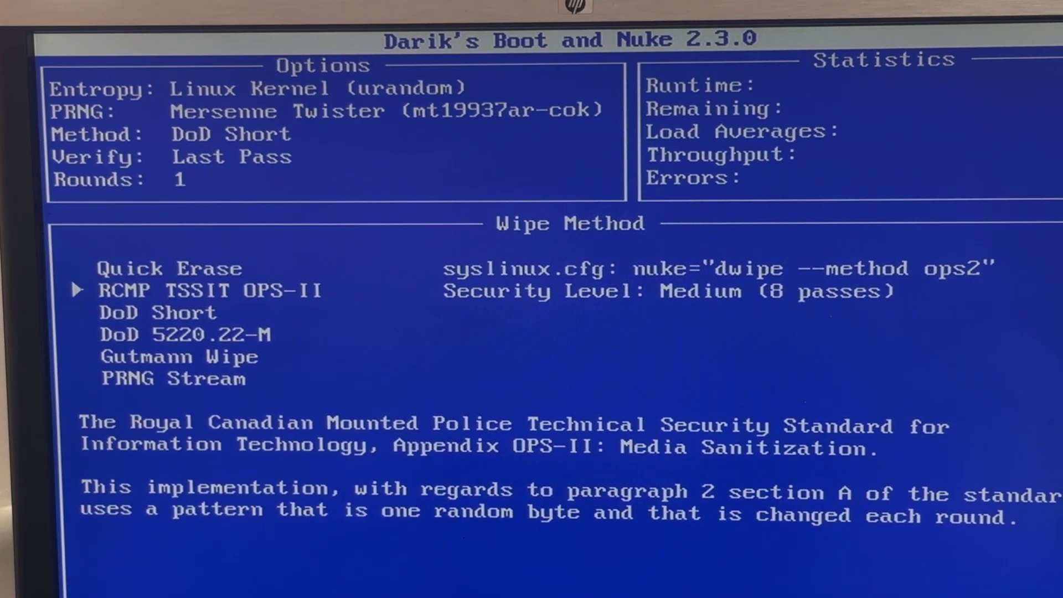
{"action": "key", "text": "Down"}
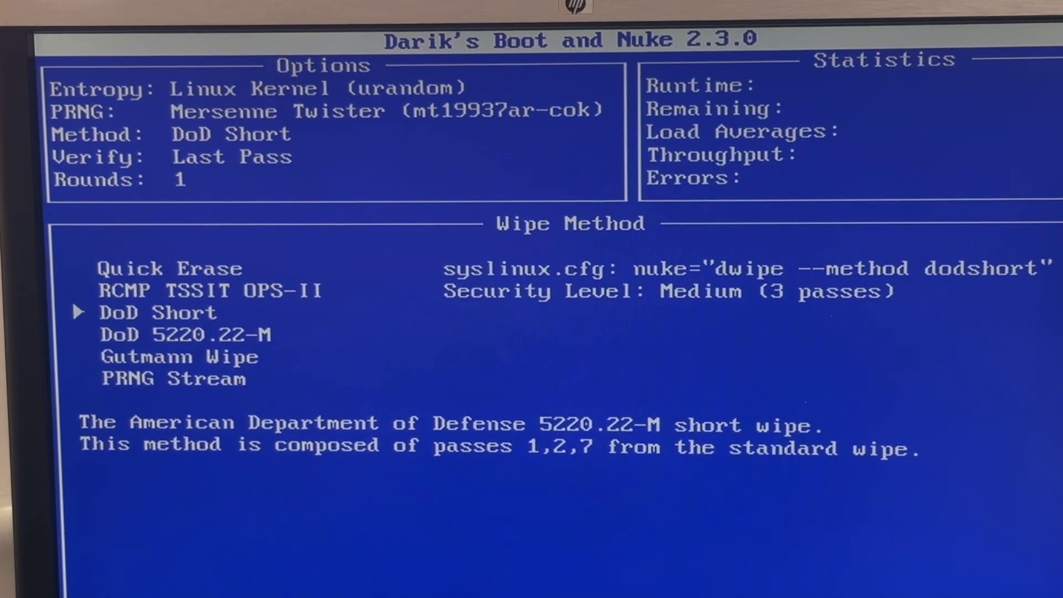
{"action": "key", "text": "Down"}
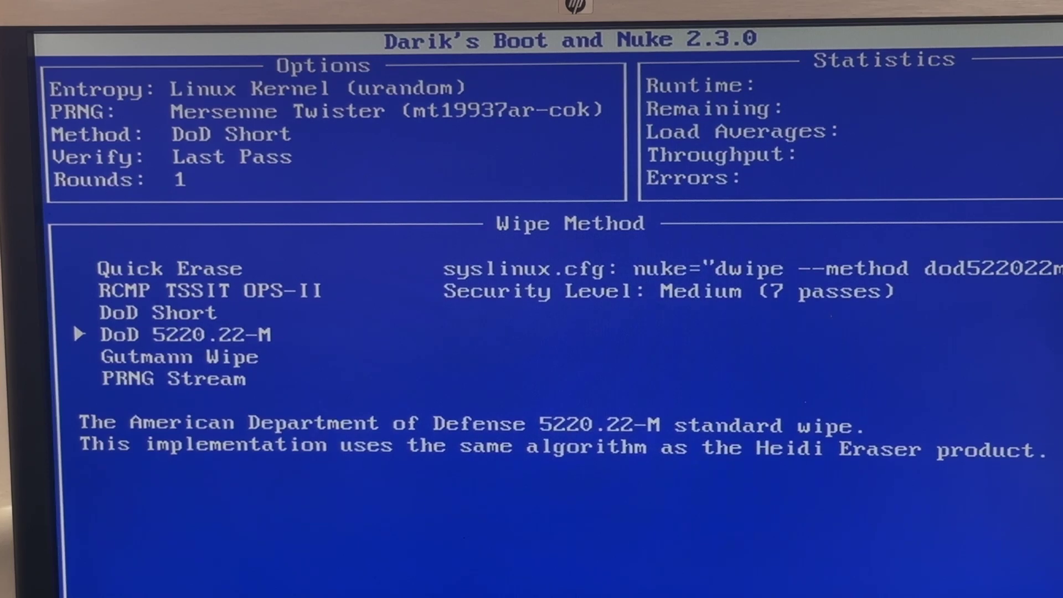
{"action": "key", "text": "Down"}
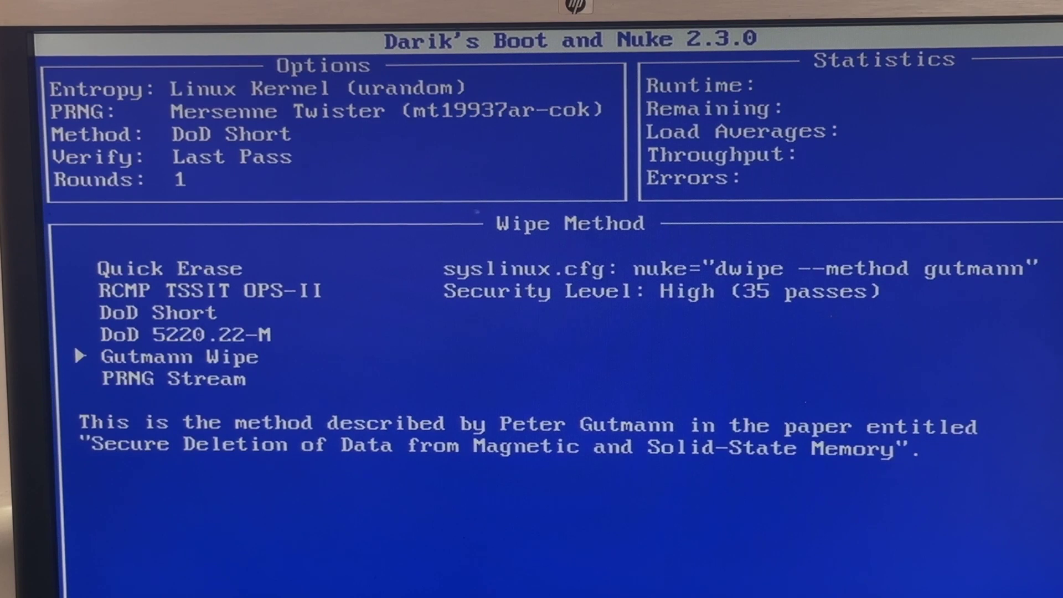
Step: Choose PRNG Stream as the wipe method and start wiping the Toshiba disk
{"action": "key", "text": "Down"}
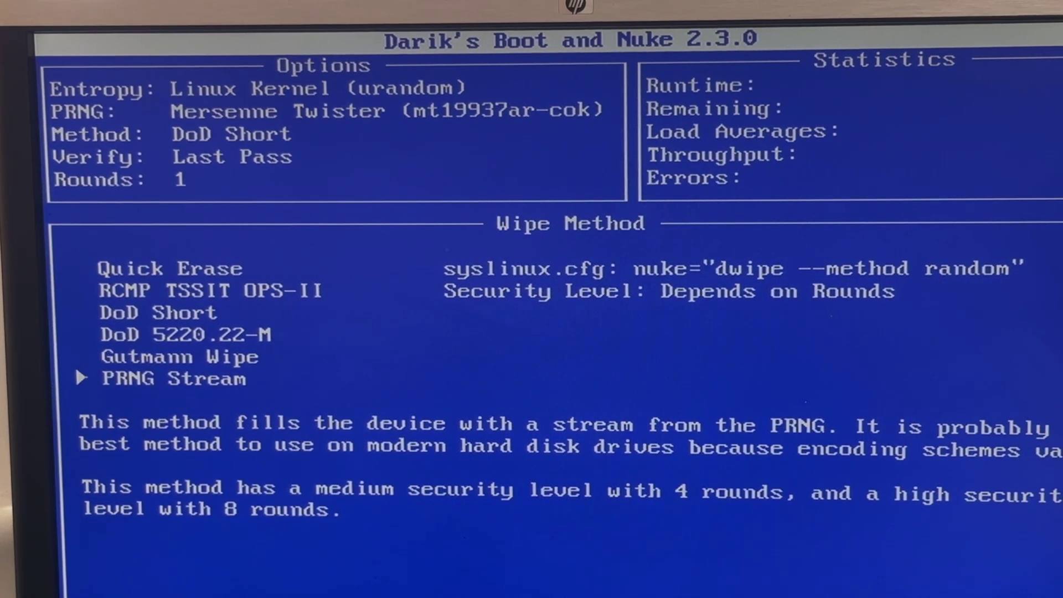
{"action": "key", "text": "space"}
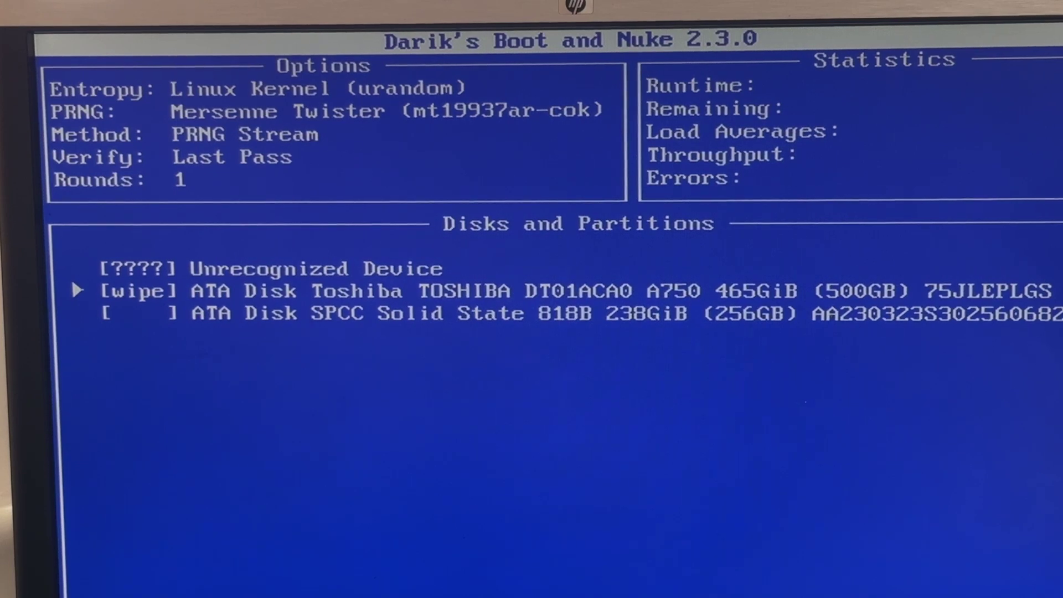
{"action": "key", "text": "F10"}
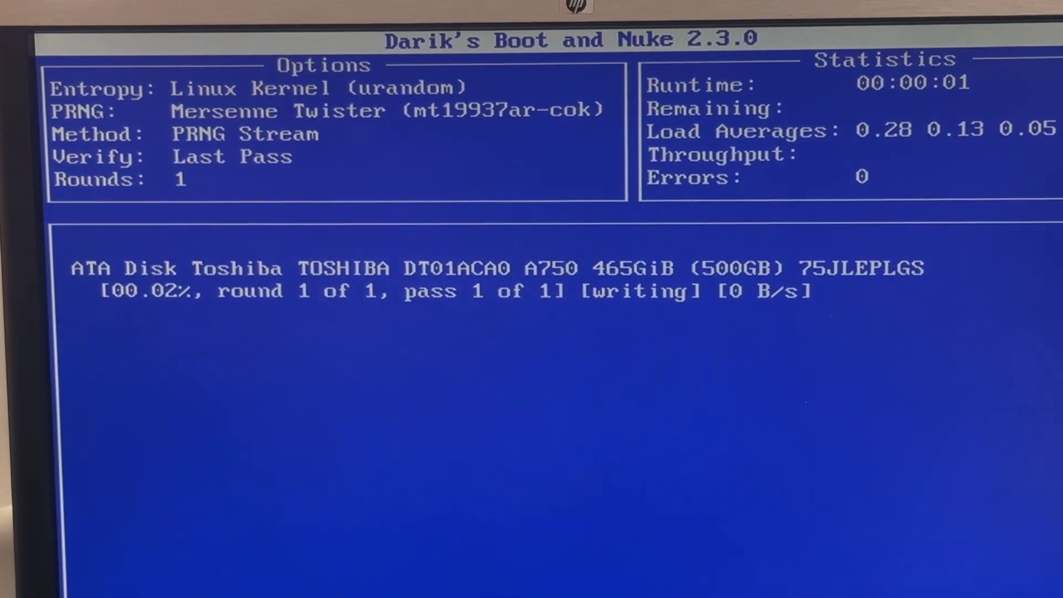